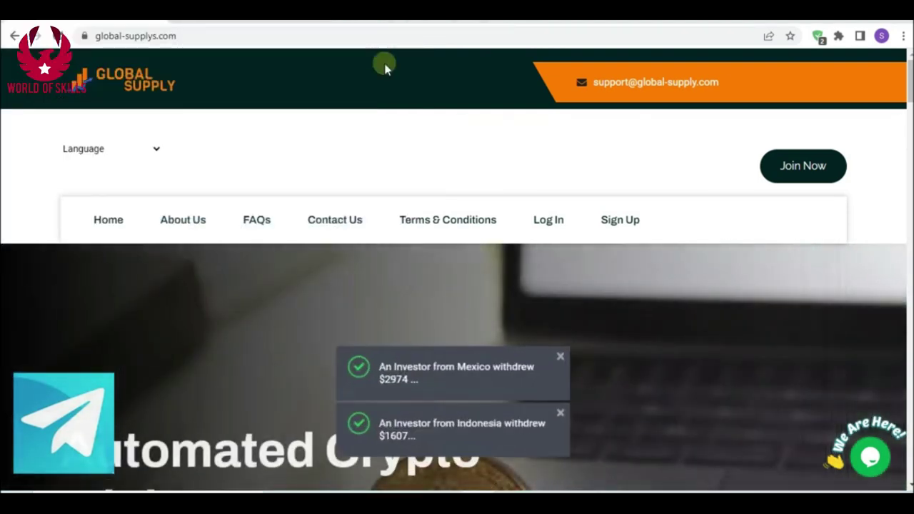
# Scroll past the hero, About Us and Our Technology sections to the Basic, Standard and VIP plan cards
pyautogui.scroll(-3, 383, 68)
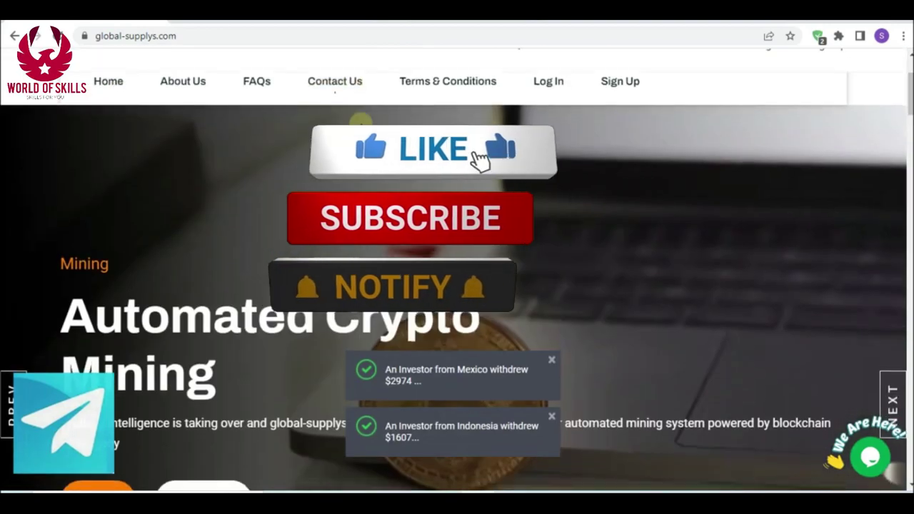
pyautogui.scroll(-5, 373, 154)
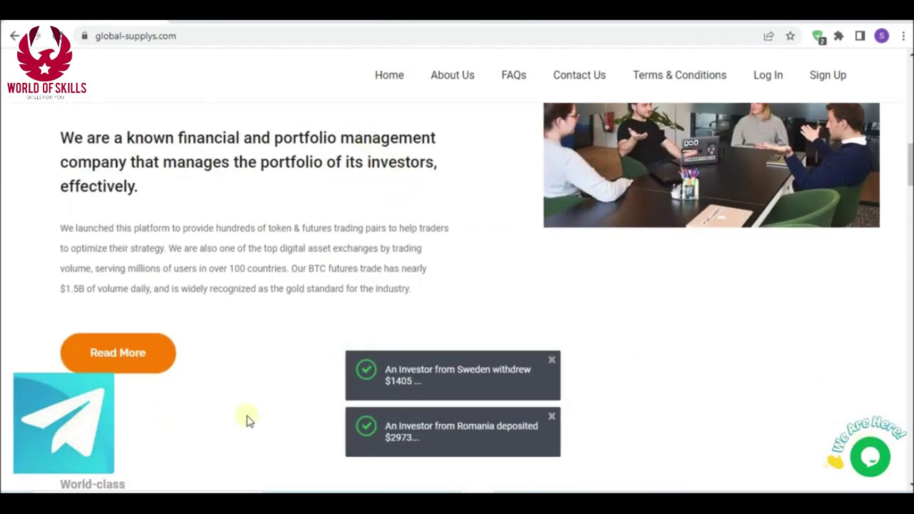
pyautogui.scroll(-6, 382, 173)
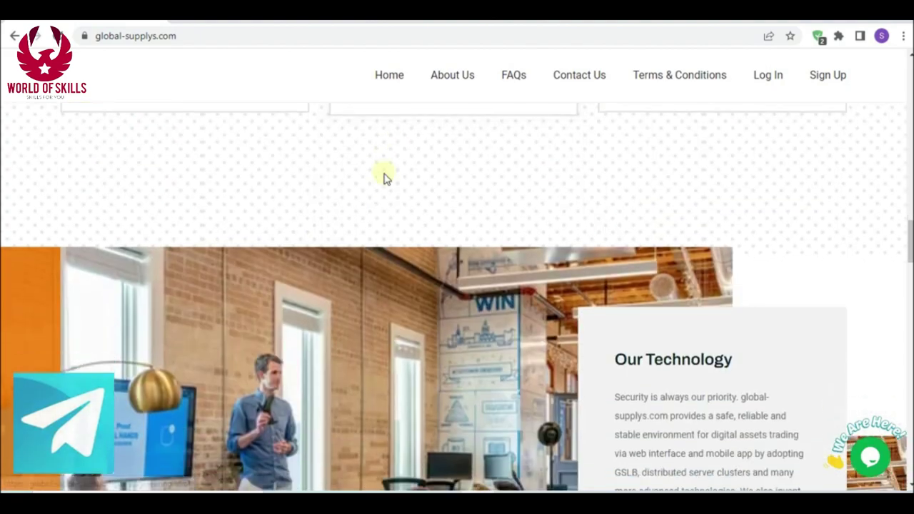
pyautogui.scroll(-10, 383, 178)
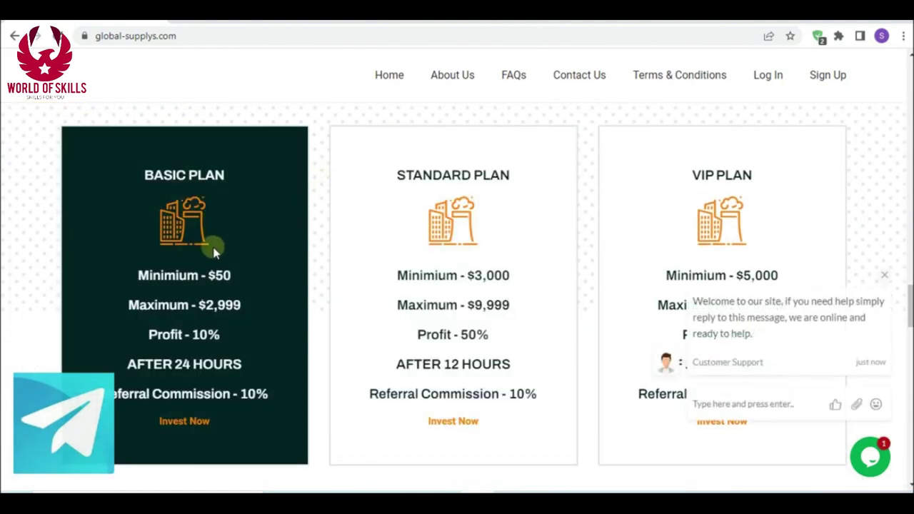
# Look over the plan cards and close the customer support chat welcome popup
pyautogui.scroll(-1, 218, 263)
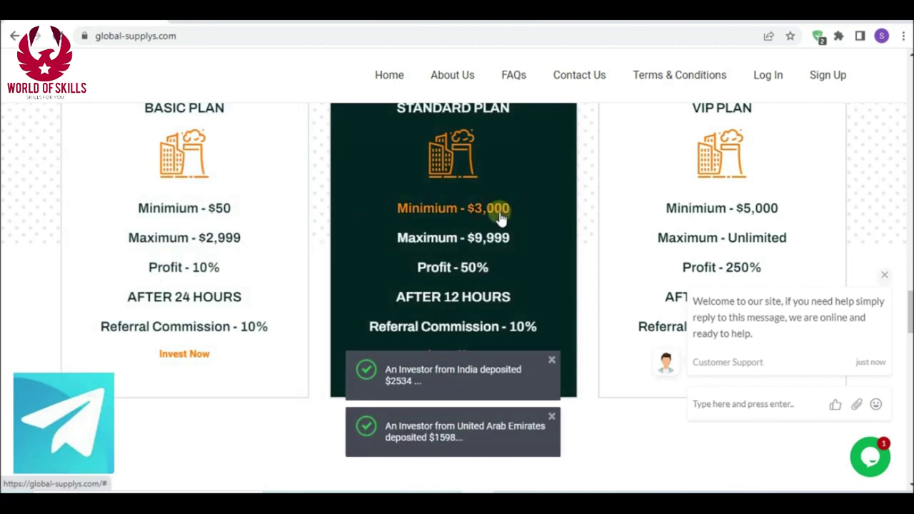
pyautogui.scroll(-1, 501, 218)
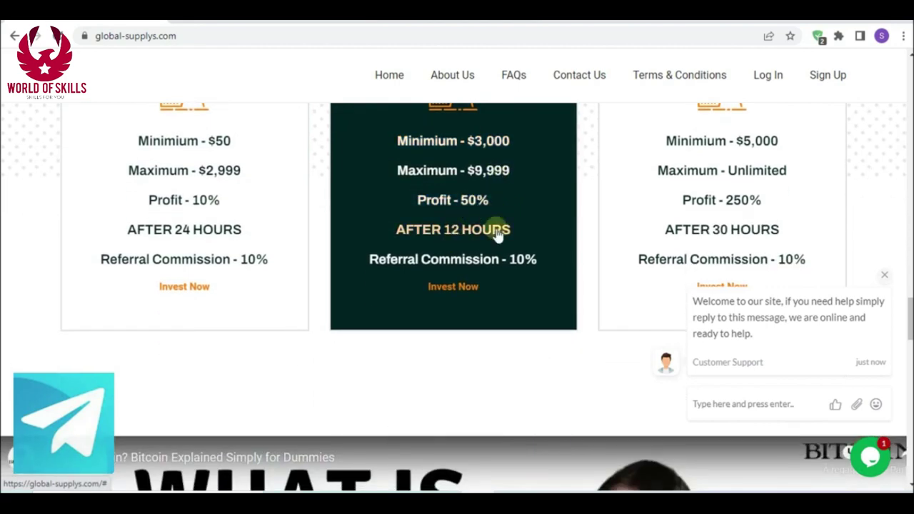
pyautogui.scroll(1, 584, 266)
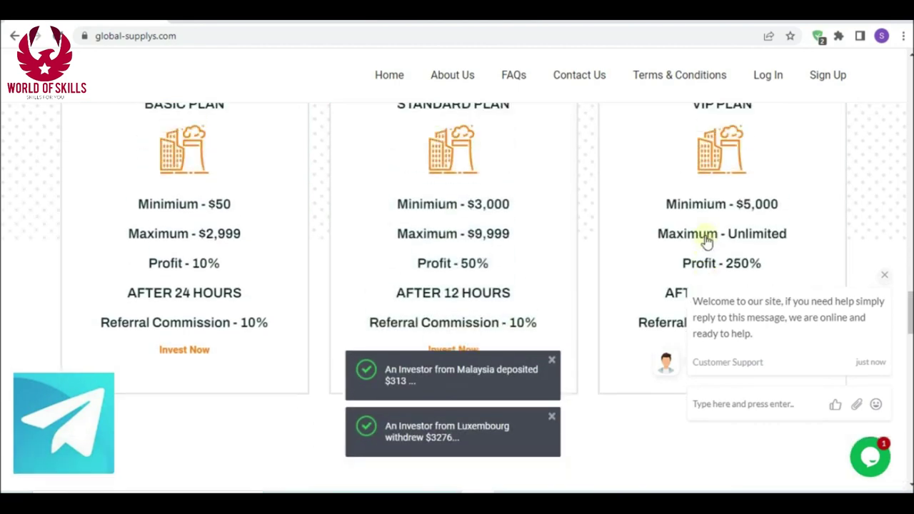
pyautogui.click(884, 274)
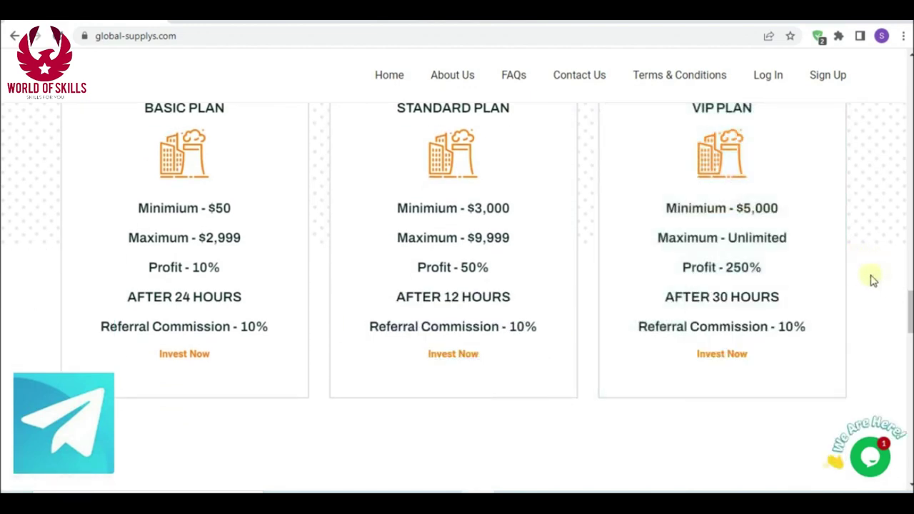
# Scroll through the rest of the home page to the footer, then go to the Sign Up page
pyautogui.scroll(-1, 763, 223)
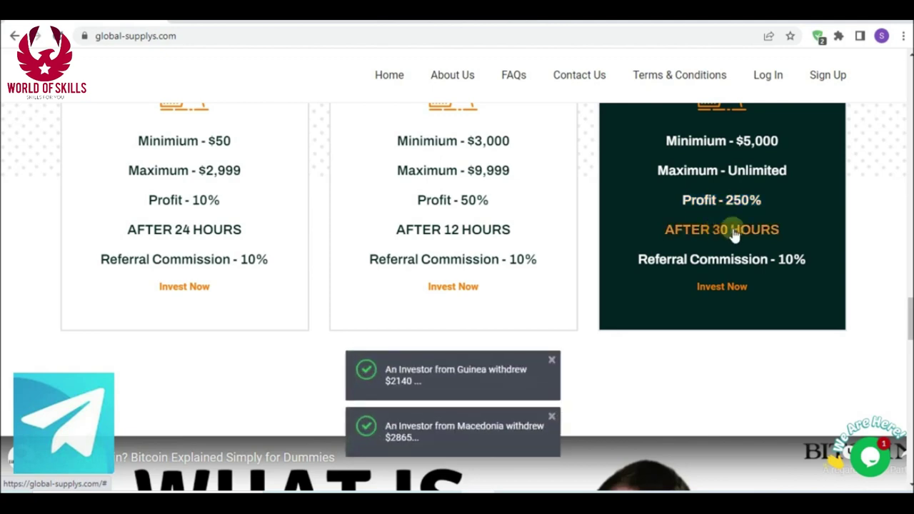
pyautogui.scroll(-5, 736, 236)
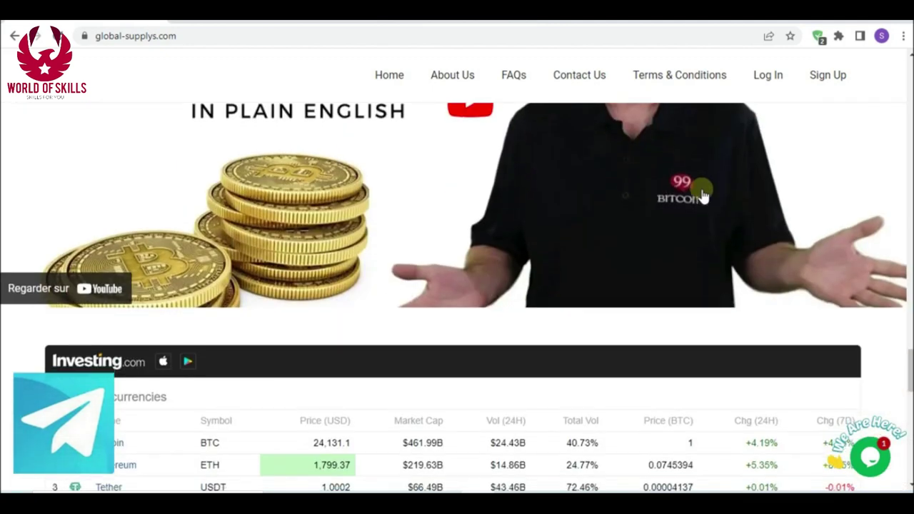
pyautogui.scroll(-6, 704, 196)
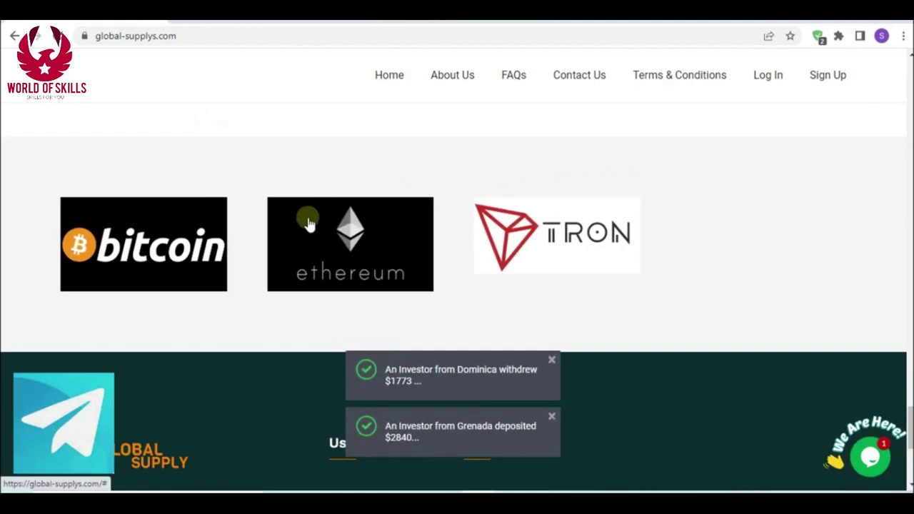
pyautogui.scroll(-4, 585, 226)
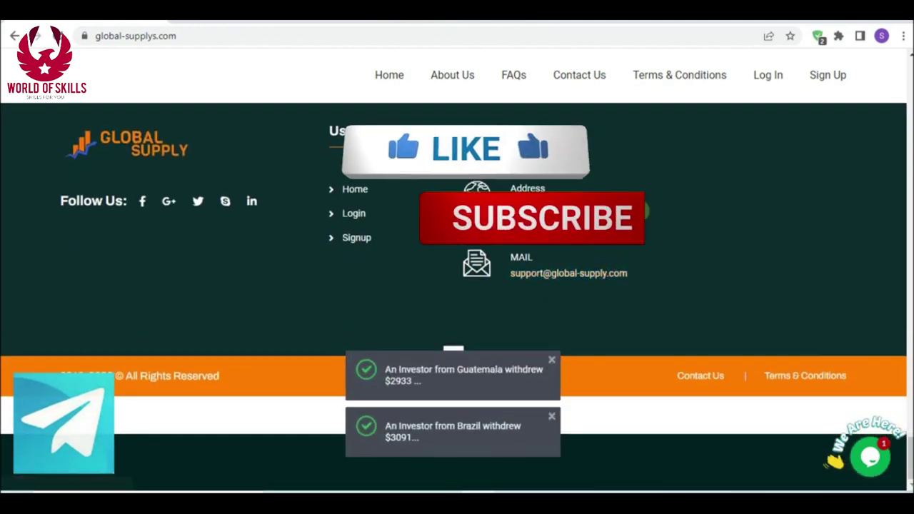
pyautogui.click(836, 77)
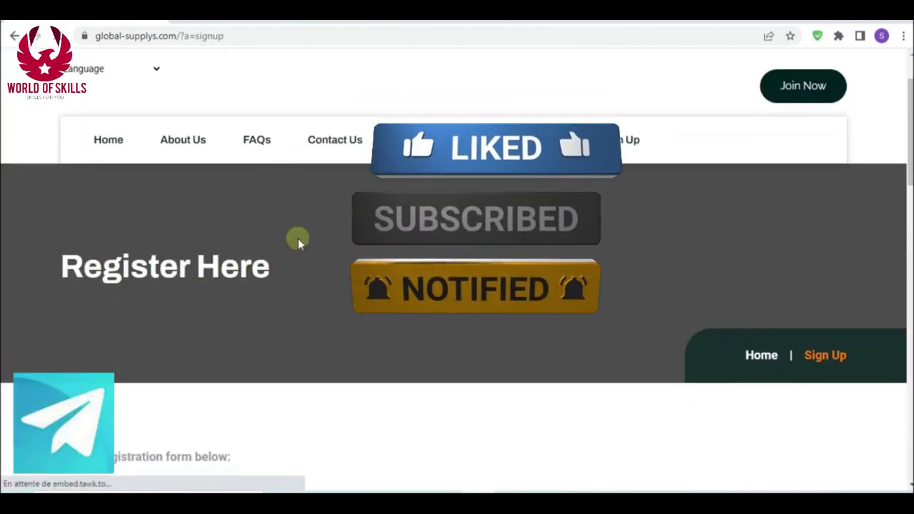
# Fill Full Name and Username from saved autofill entries, clearing the wrongly autofilled wallet field
pyautogui.scroll(-5, 298, 240)
pyautogui.click(291, 255)
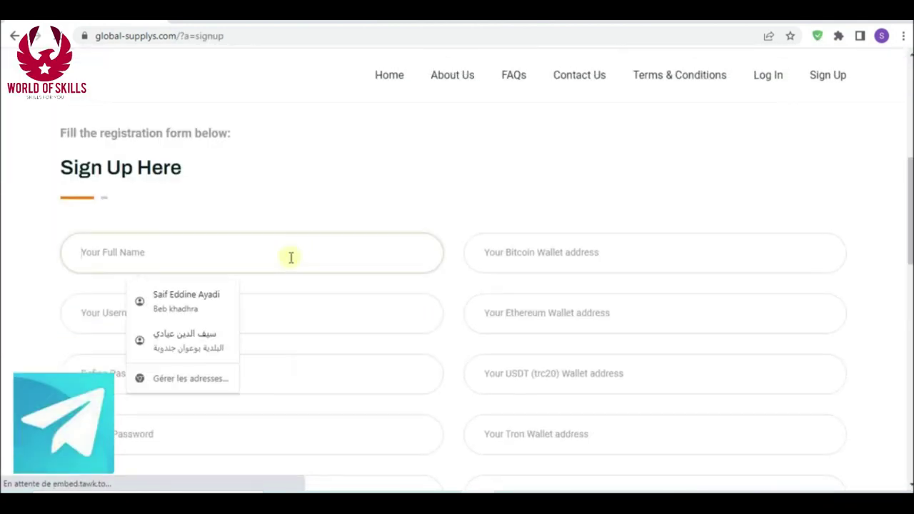
pyautogui.click(180, 317)
pyautogui.press('Tab')
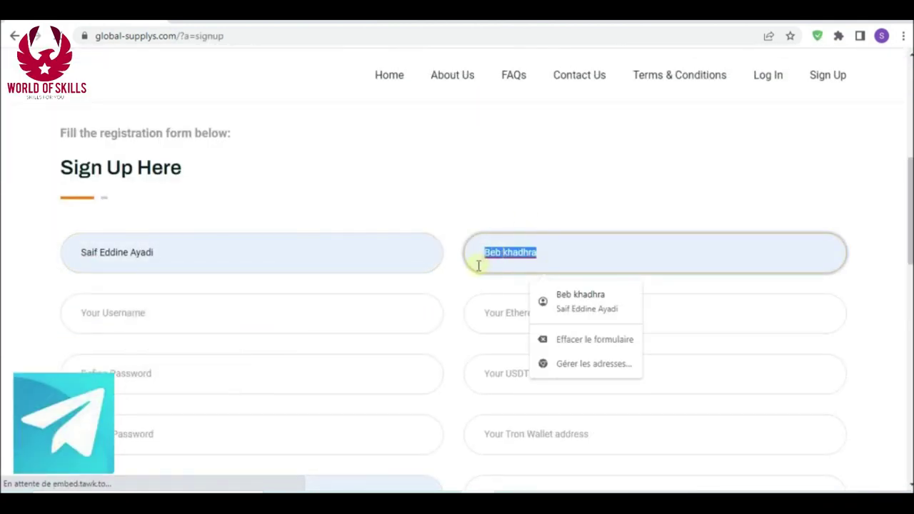
pyautogui.press('Delete')
pyautogui.scroll(-1, 429, 265)
pyautogui.click(404, 247)
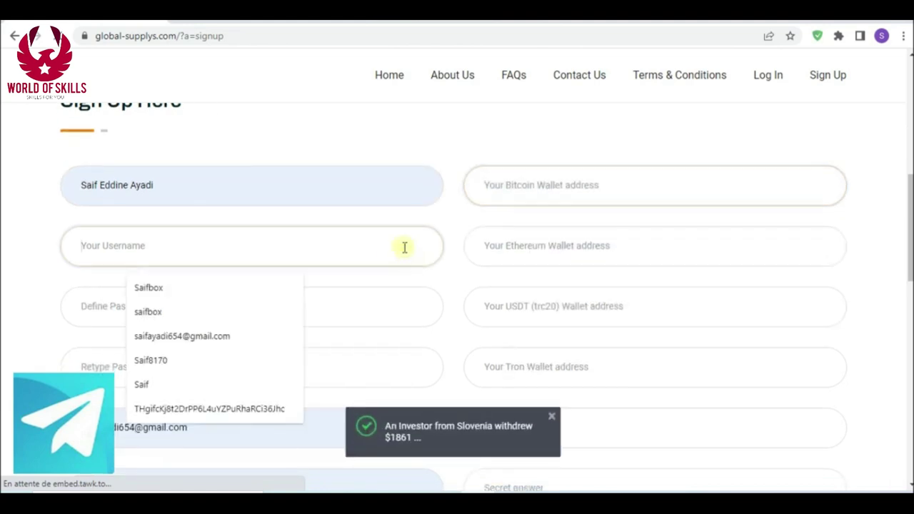
pyautogui.click(228, 288)
pyautogui.scroll(-2, 225, 236)
# Enter the account password in both the password and retype password fields
pyautogui.click(220, 173)
pyautogui.write('s')
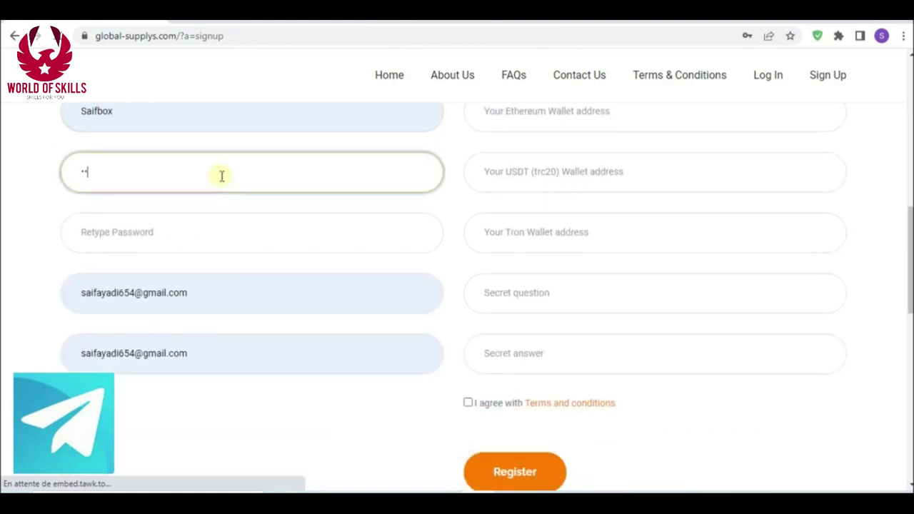
pyautogui.click(214, 244)
pyautogui.write('••••••••')
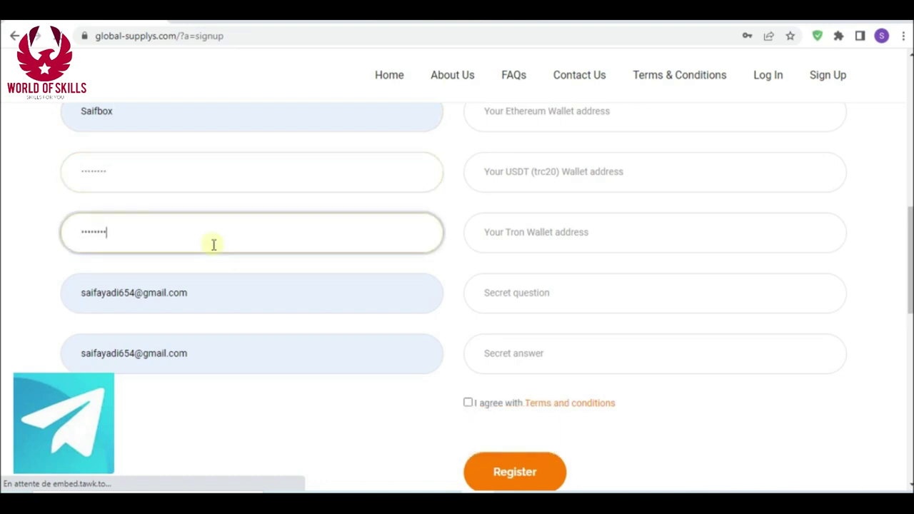
# Set secret question 'How are you' with the saved answer, accept the terms, and register
pyautogui.click(541, 292)
pyautogui.click(582, 340)
pyautogui.click(565, 354)
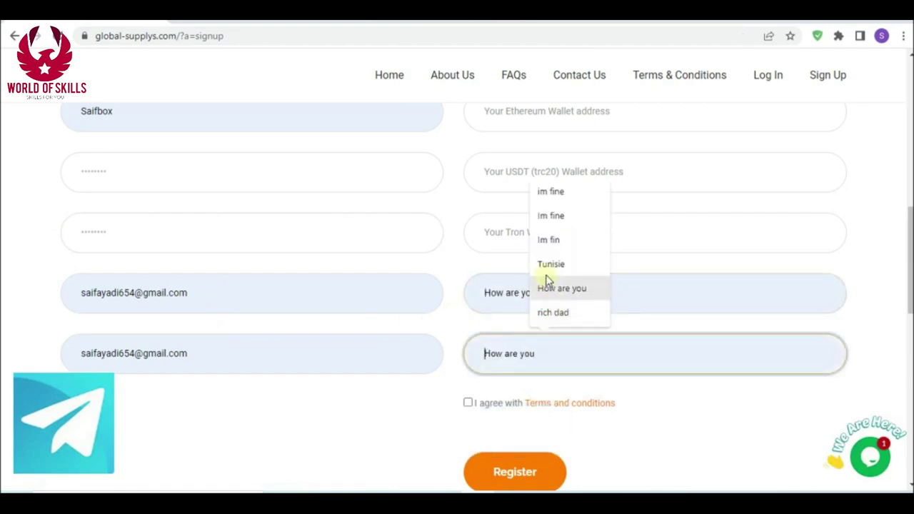
pyautogui.click(555, 216)
pyautogui.scroll(-3, 443, 216)
pyautogui.click(484, 236)
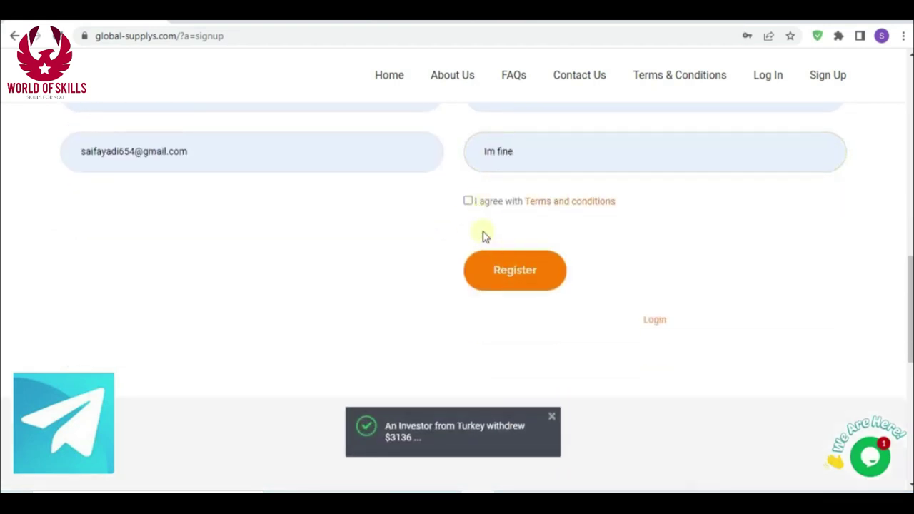
pyautogui.click(511, 271)
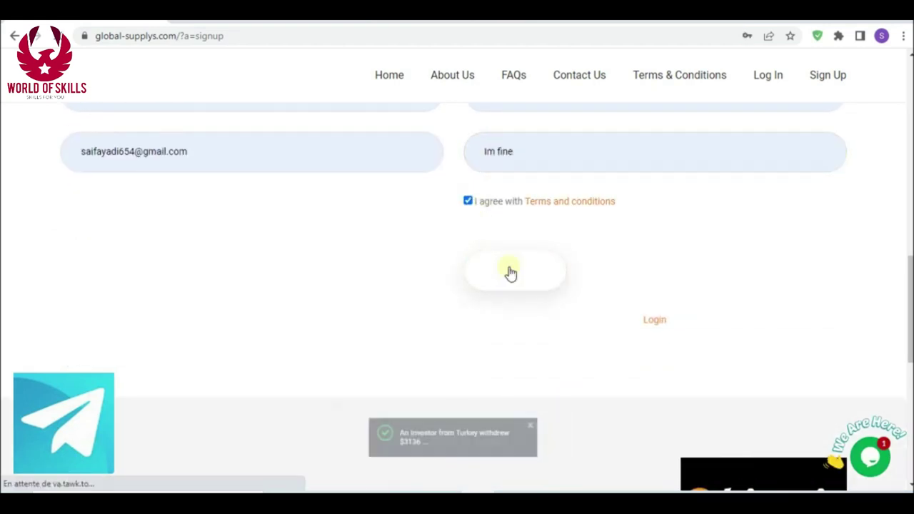
# Follow 'Click here to Login' and sign in with the saved username and the new password
pyautogui.scroll(-4, 508, 267)
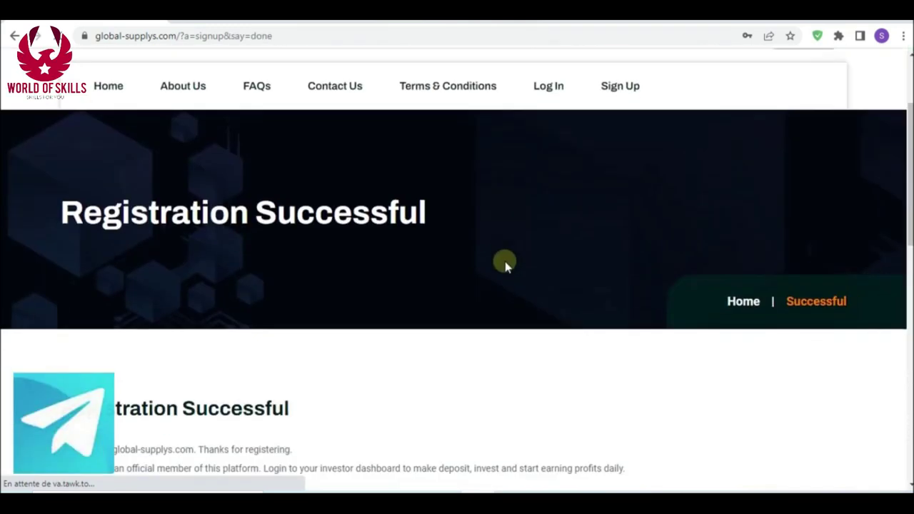
pyautogui.scroll(-1, 517, 253)
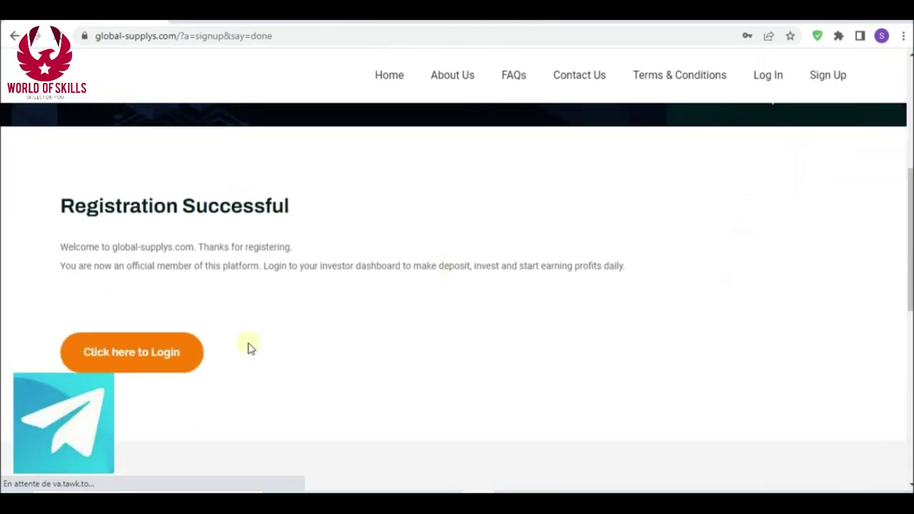
pyautogui.click(150, 351)
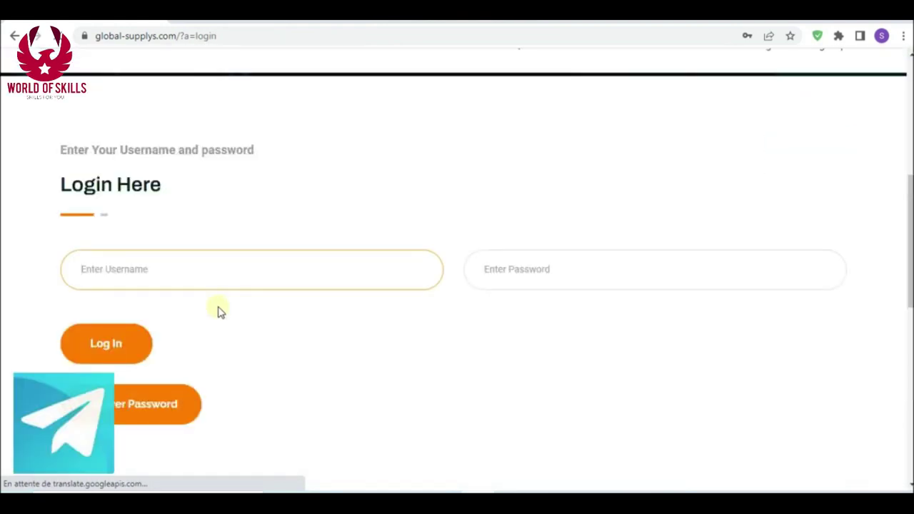
pyautogui.click(216, 272)
pyautogui.click(202, 309)
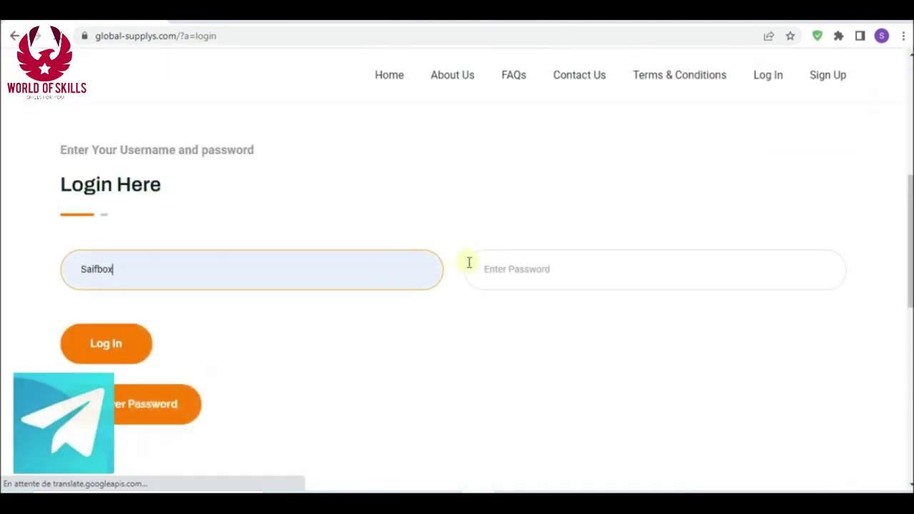
pyautogui.click(493, 271)
pyautogui.write('********')
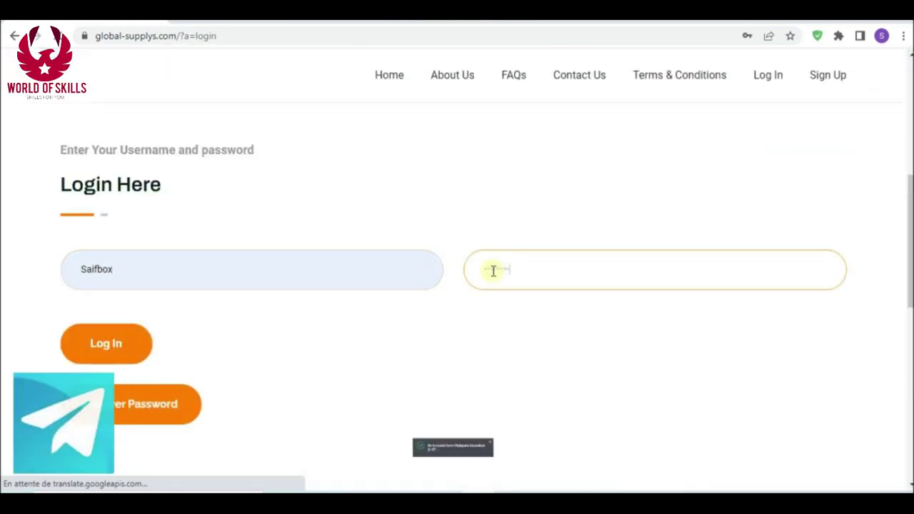
pyautogui.click(97, 345)
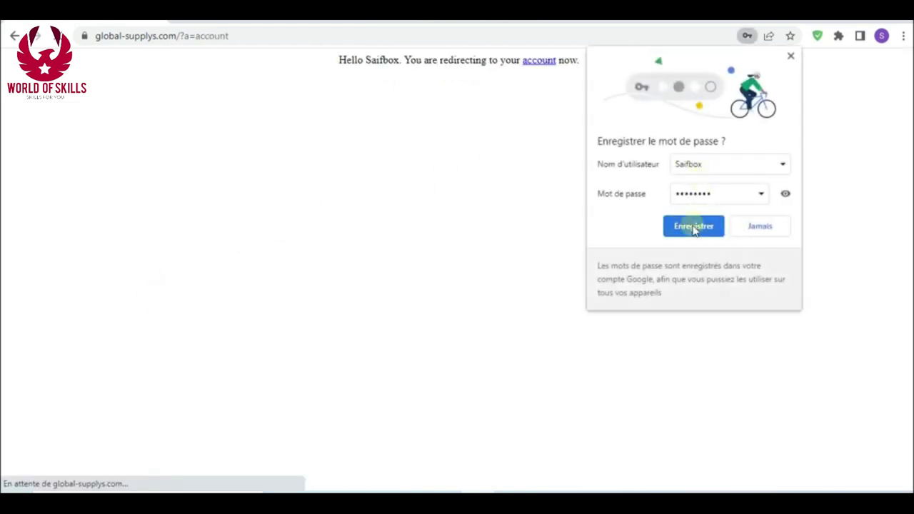
# Save the login in Chrome, then scroll the dashboard to the referral link and $0.00 stats
pyautogui.click(694, 227)
pyautogui.scroll(-2, 147, 257)
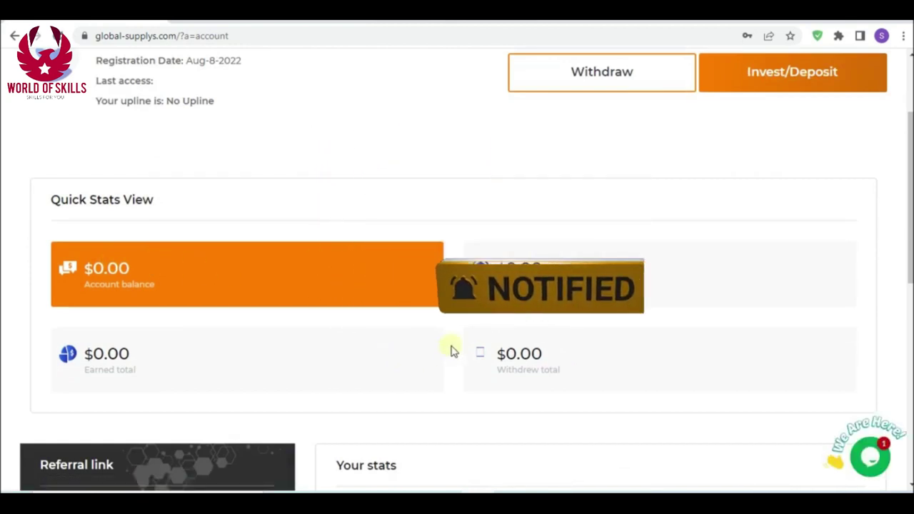
pyautogui.scroll(-5, 530, 337)
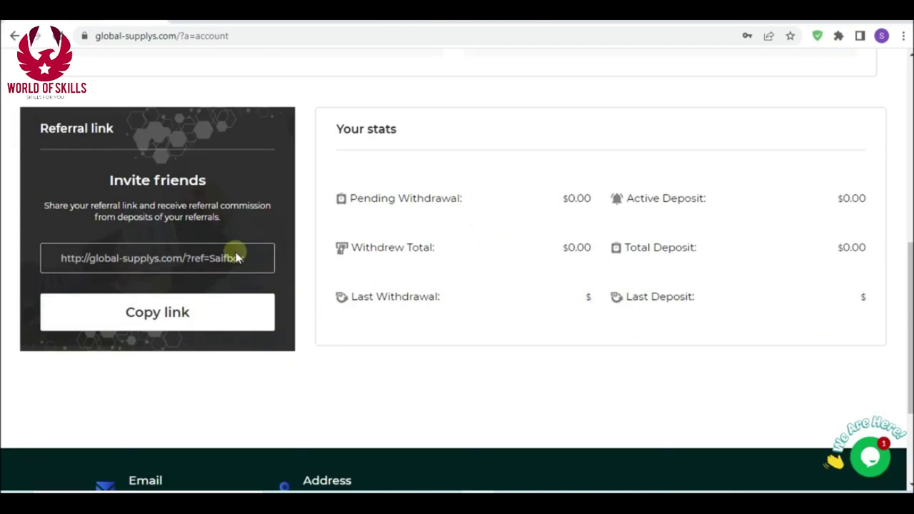
pyautogui.scroll(7, 238, 258)
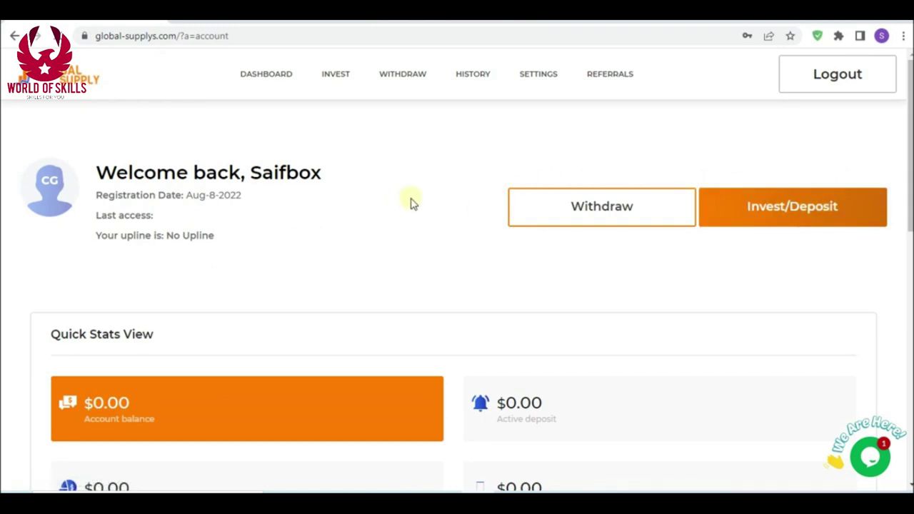
# Make a 50.00 deposit into BASIC PLAN, spending funds from Bitcoin
pyautogui.scroll(-4, 359, 247)
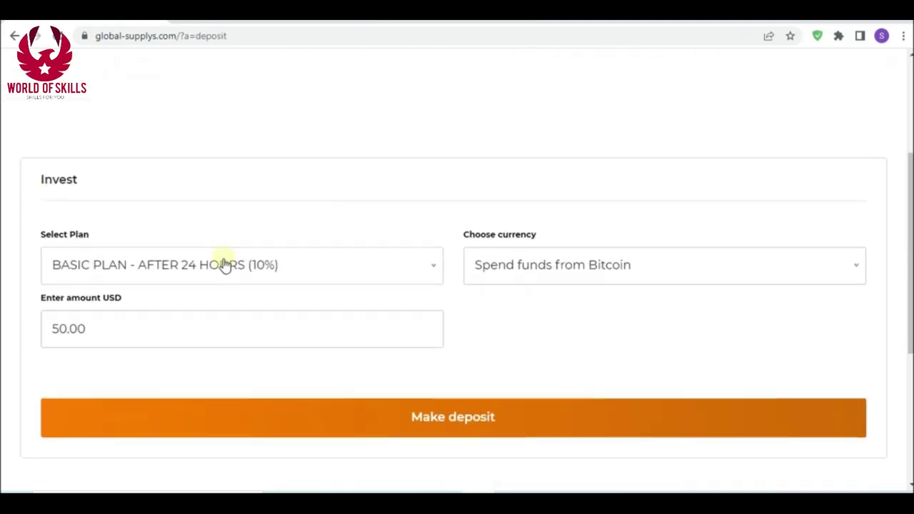
pyautogui.click(218, 205)
pyautogui.click(237, 196)
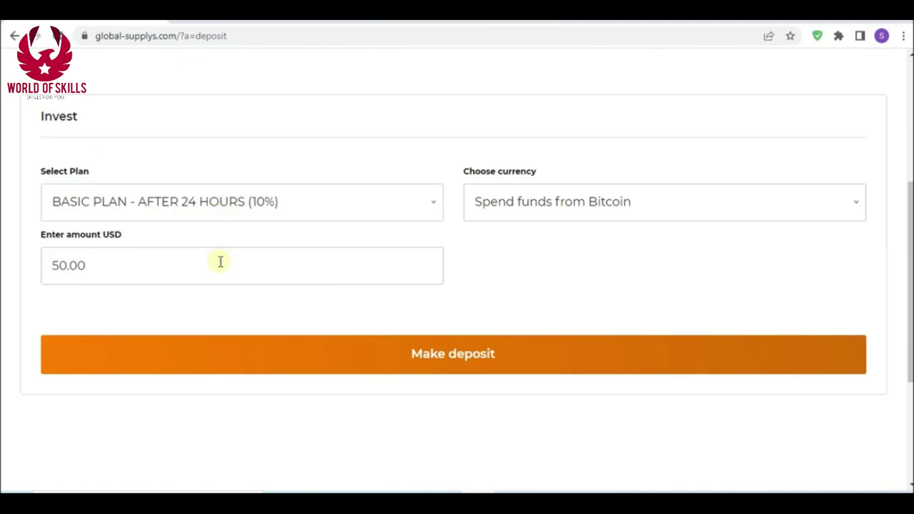
pyautogui.click(544, 205)
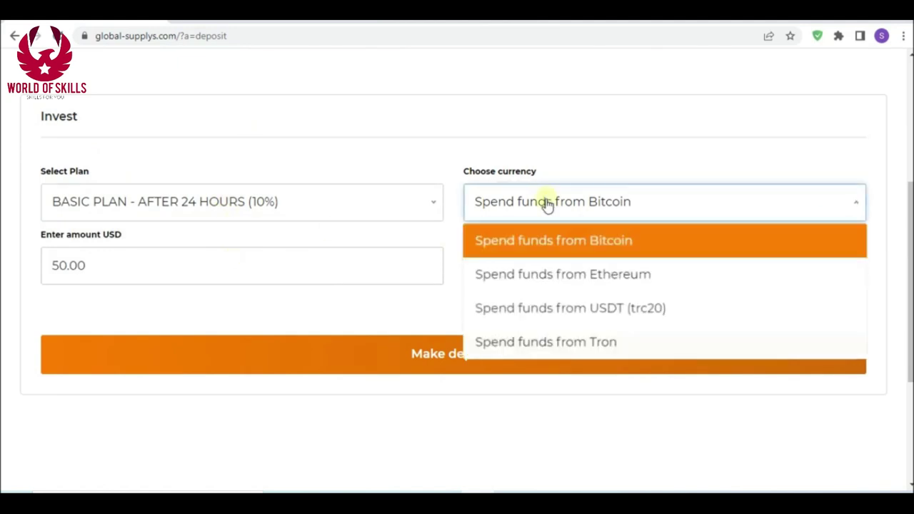
pyautogui.click(421, 352)
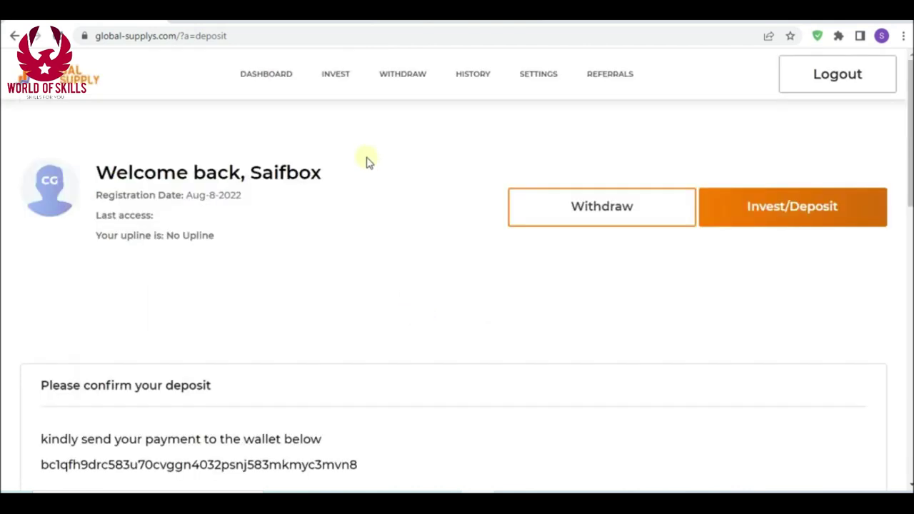
# Select the Bitcoin wallet address for copying and save the pending $50 deposit
pyautogui.scroll(-4, 367, 159)
pyautogui.click(366, 191)
pyautogui.moveTo(358, 195); pyautogui.dragTo(47, 195)
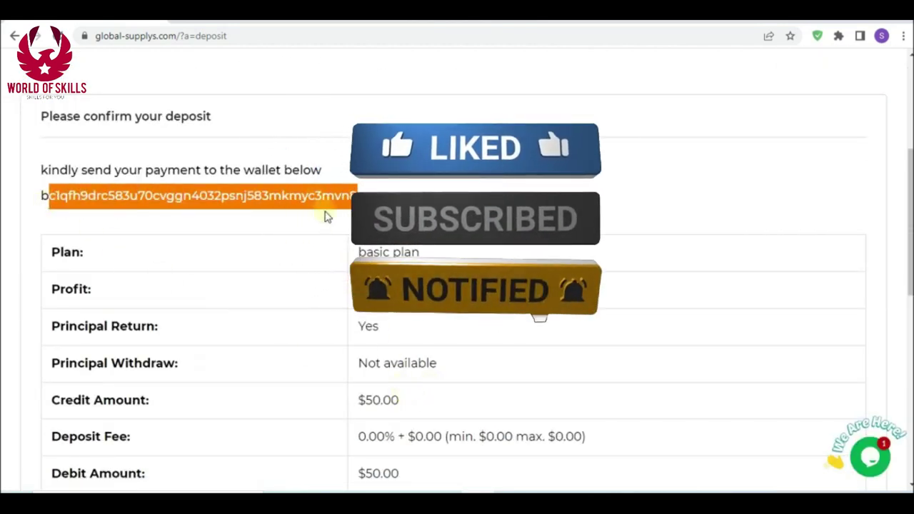
pyautogui.scroll(-5, 327, 215)
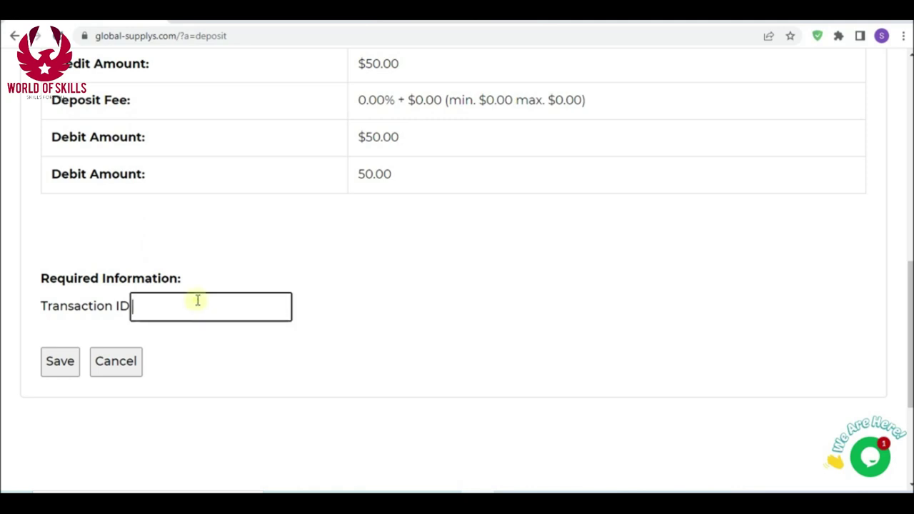
pyautogui.click(60, 359)
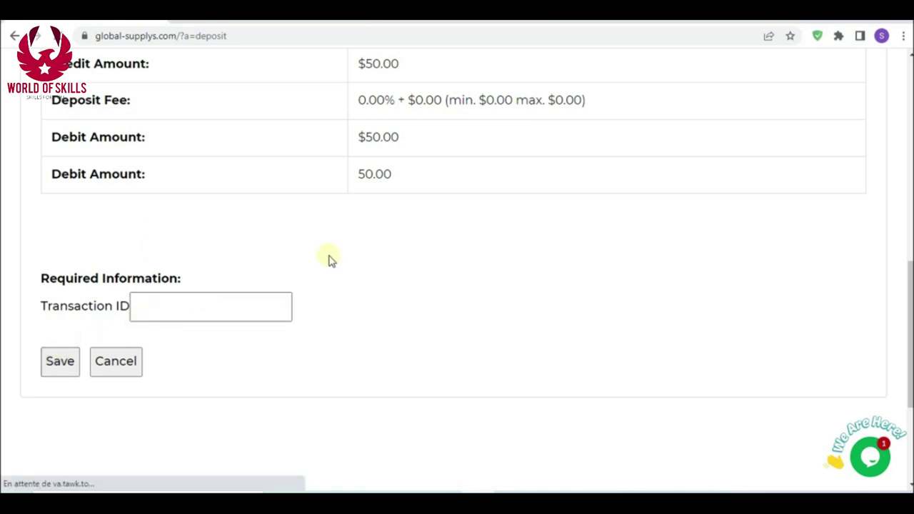
pyautogui.scroll(3, 331, 259)
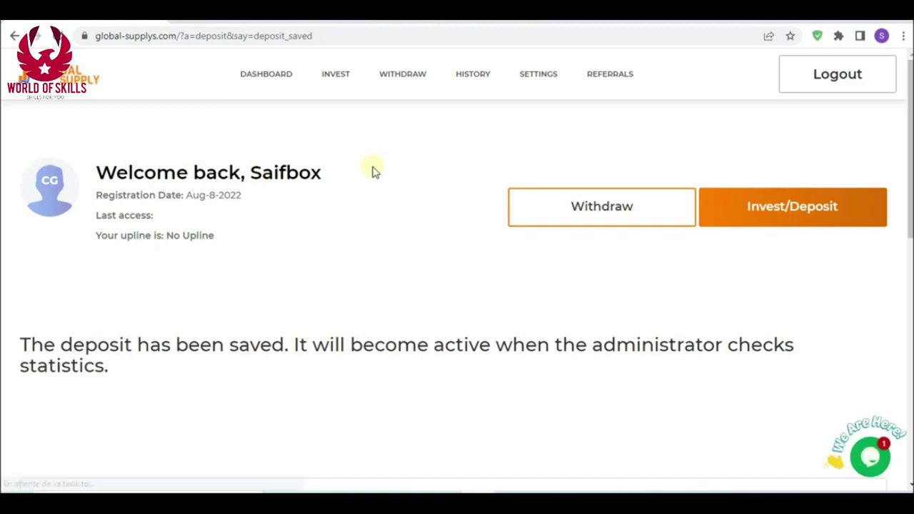
# Show the transaction history filtered to Deposit transactions
pyautogui.click(471, 80)
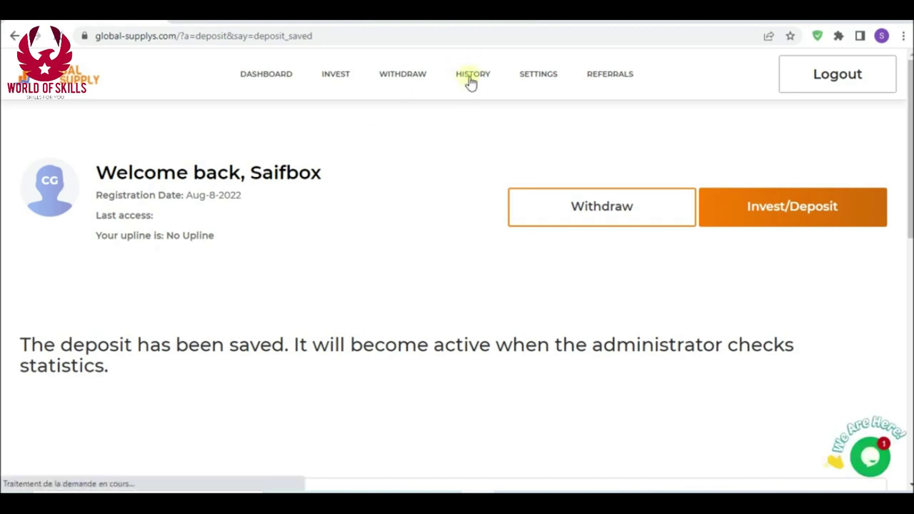
pyautogui.scroll(-1, 292, 231)
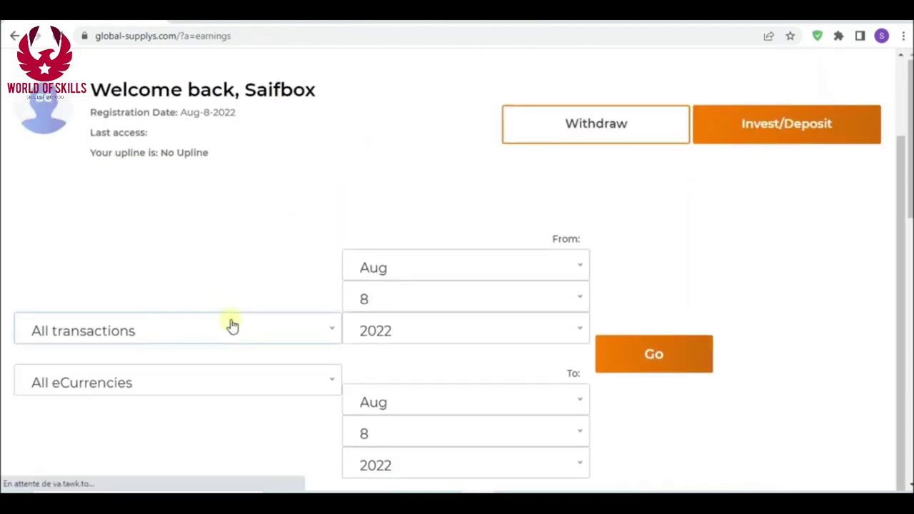
pyautogui.click(230, 327)
pyautogui.click(137, 409)
pyautogui.scroll(-4, 221, 340)
pyautogui.scroll(5, 284, 327)
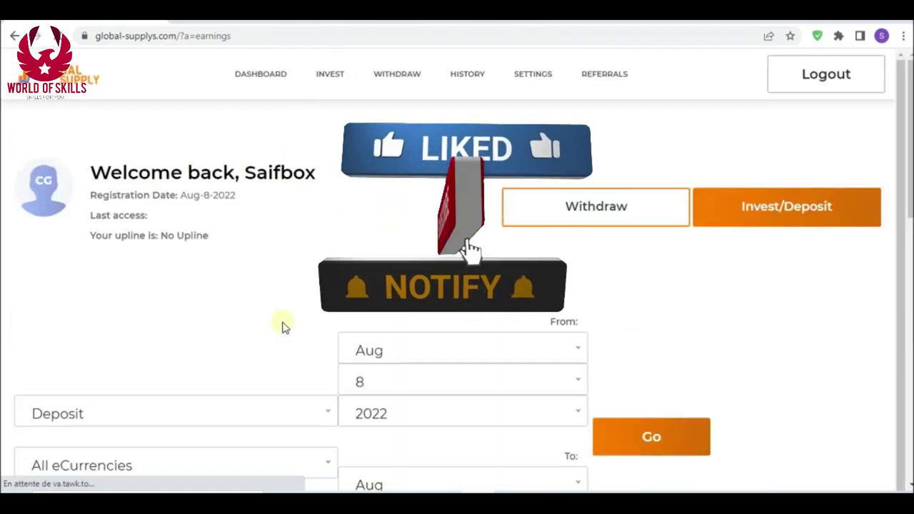
# Return to the dashboard with all balances at $0.00 and open the Withdraw page
pyautogui.click(262, 80)
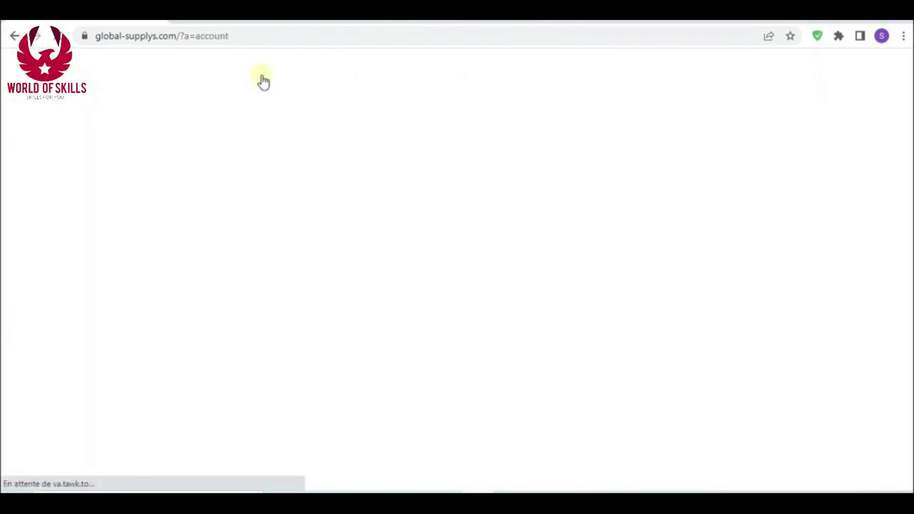
pyautogui.scroll(-1, 153, 347)
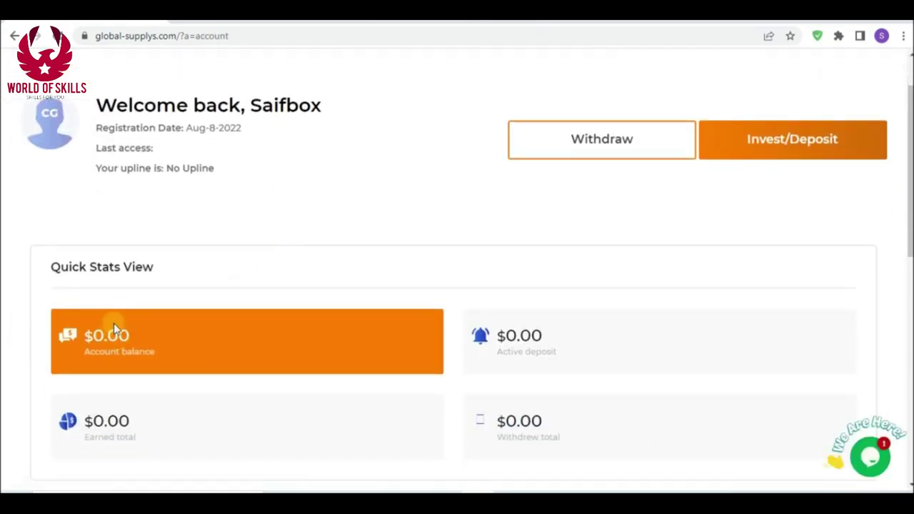
pyautogui.click(536, 131)
# Inspect the unset Bitcoin and Ethereum payout wallet fields, then go back to the withdrawal page
pyautogui.scroll(-5, 457, 202)
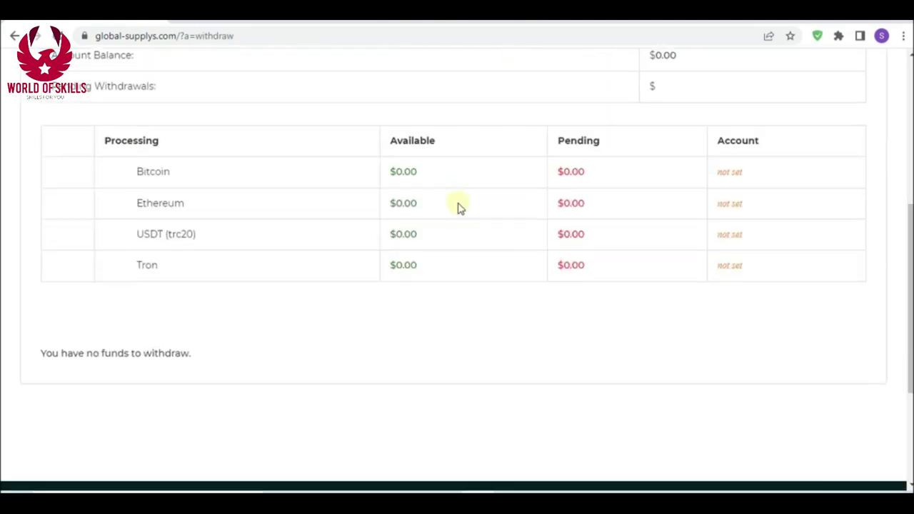
pyautogui.click(730, 173)
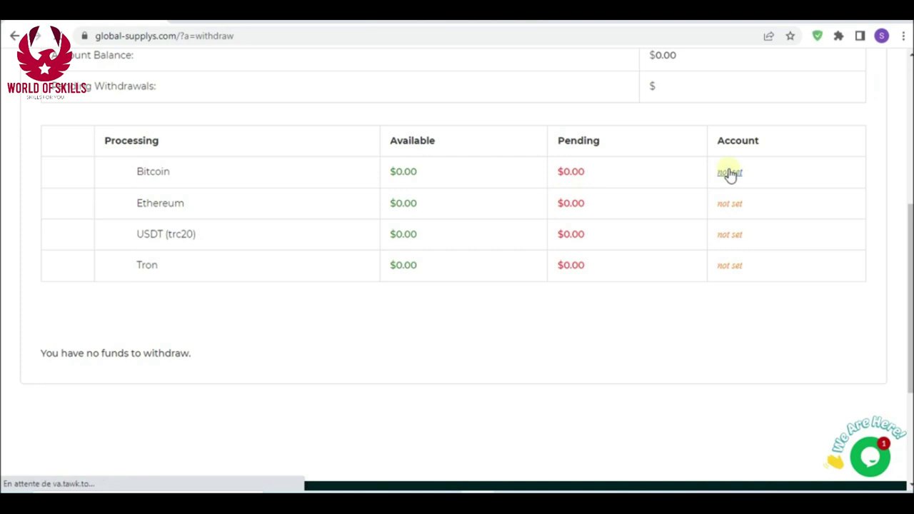
pyautogui.scroll(-5, 445, 178)
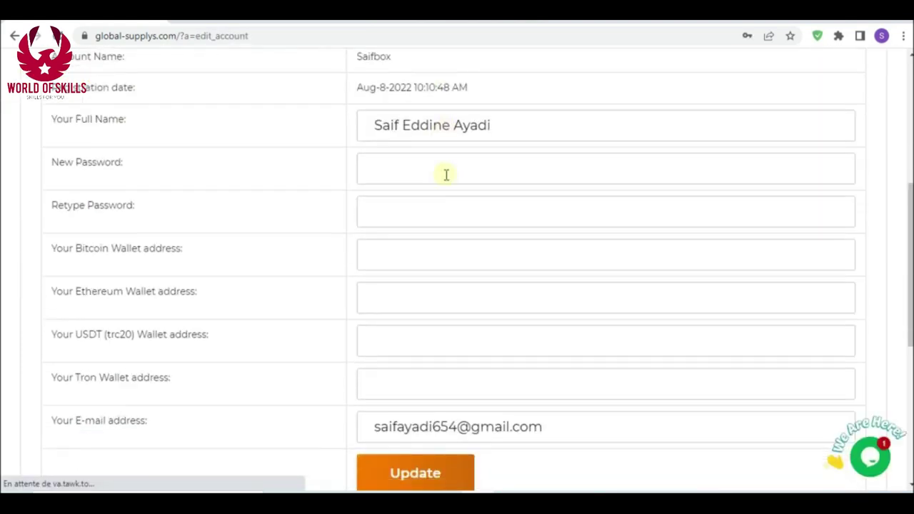
pyautogui.click(398, 243)
pyautogui.click(395, 302)
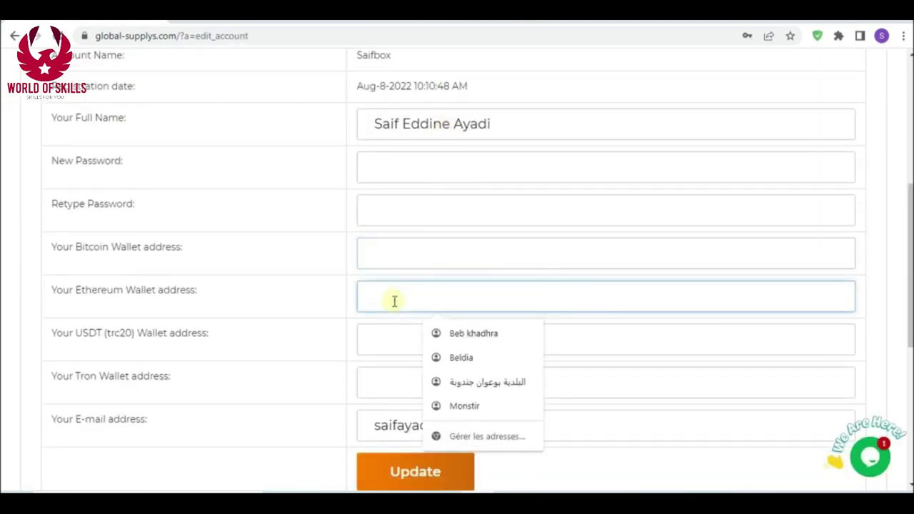
pyautogui.click(14, 36)
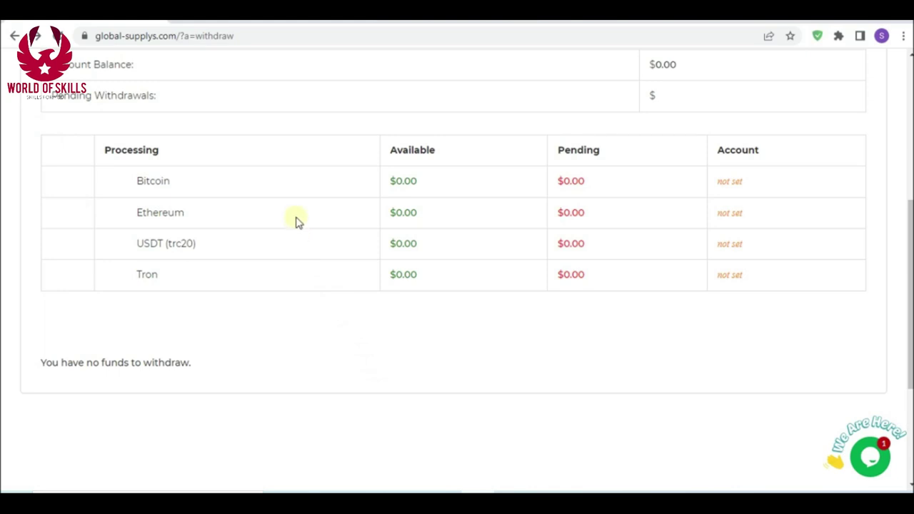
pyautogui.scroll(5, 298, 222)
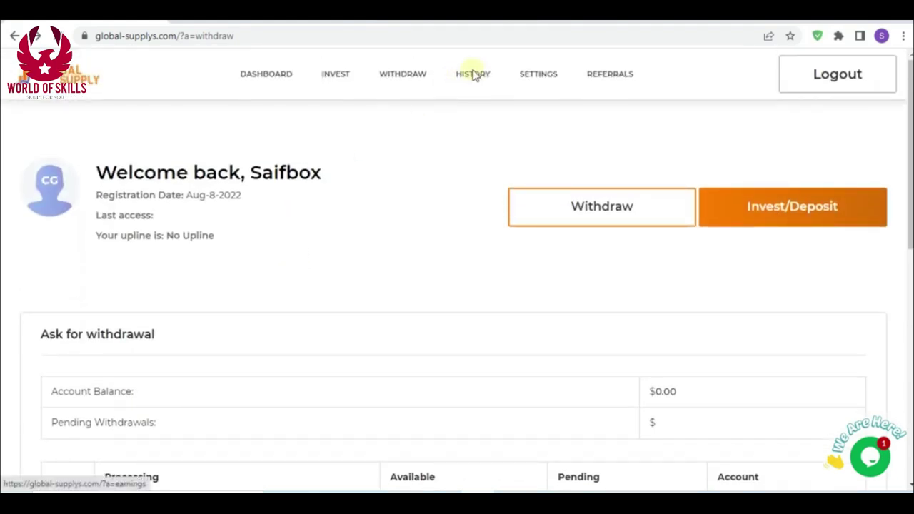
# Filter the transaction history to Withdrawal transactions, then return to the dashboard
pyautogui.click(473, 74)
pyautogui.scroll(-1, 284, 264)
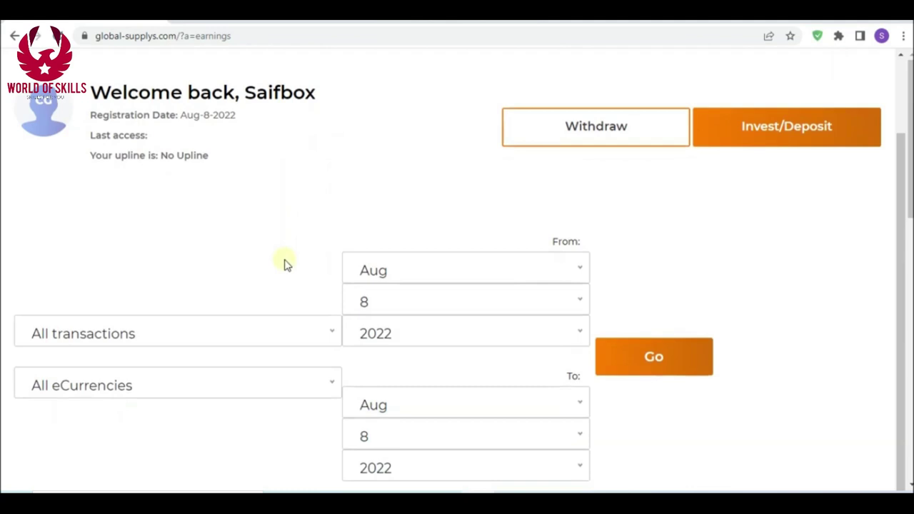
pyautogui.click(239, 331)
pyautogui.click(124, 431)
pyautogui.scroll(-1, 137, 387)
pyautogui.scroll(-2, 136, 387)
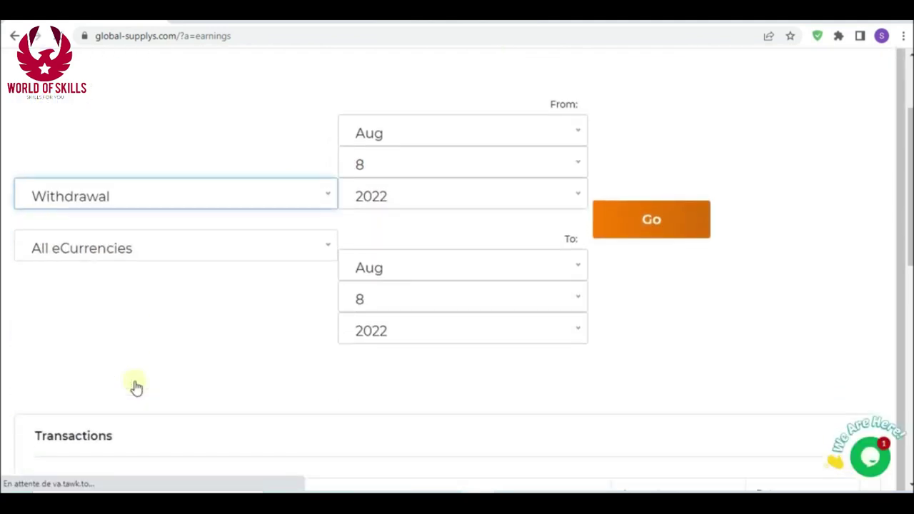
pyautogui.scroll(4, 132, 388)
pyautogui.scroll(-2, 133, 388)
pyautogui.scroll(1, 282, 277)
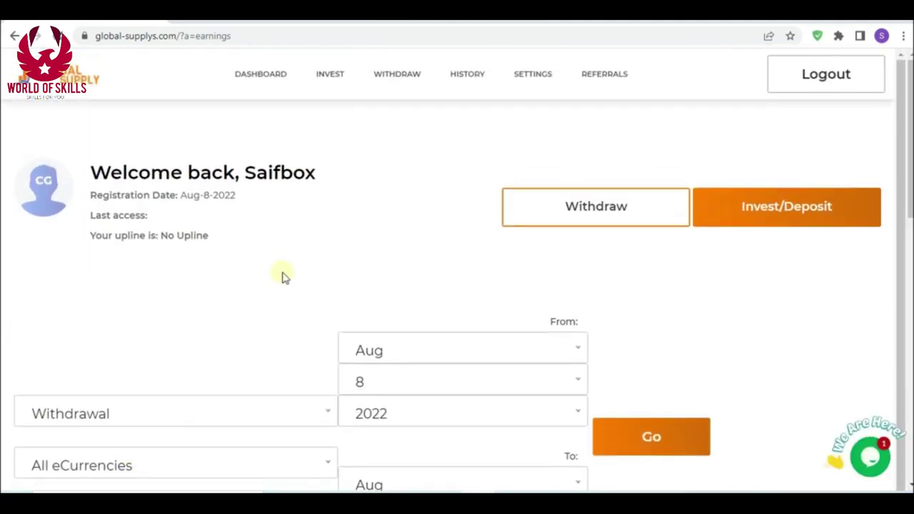
pyautogui.click(256, 84)
# Scroll the dashboard down to the referral link and back up
pyautogui.scroll(-6, 232, 199)
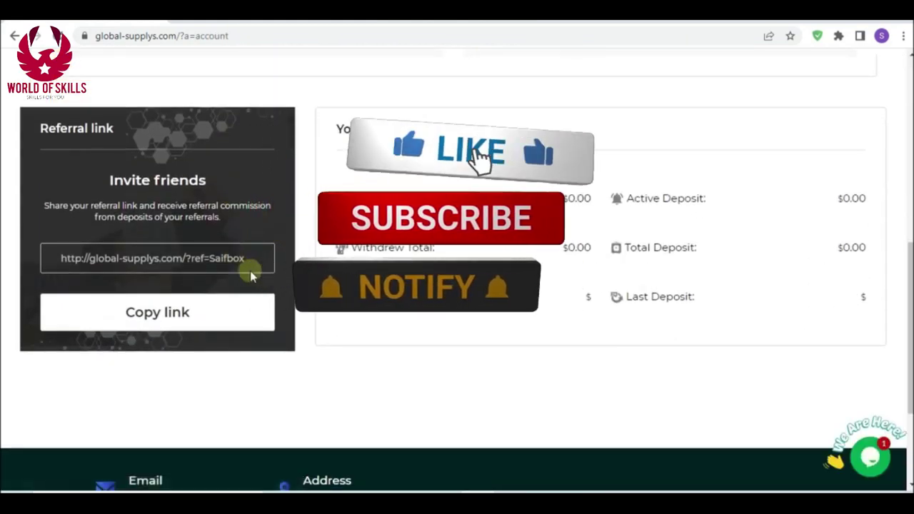
pyautogui.scroll(3, 85, 274)
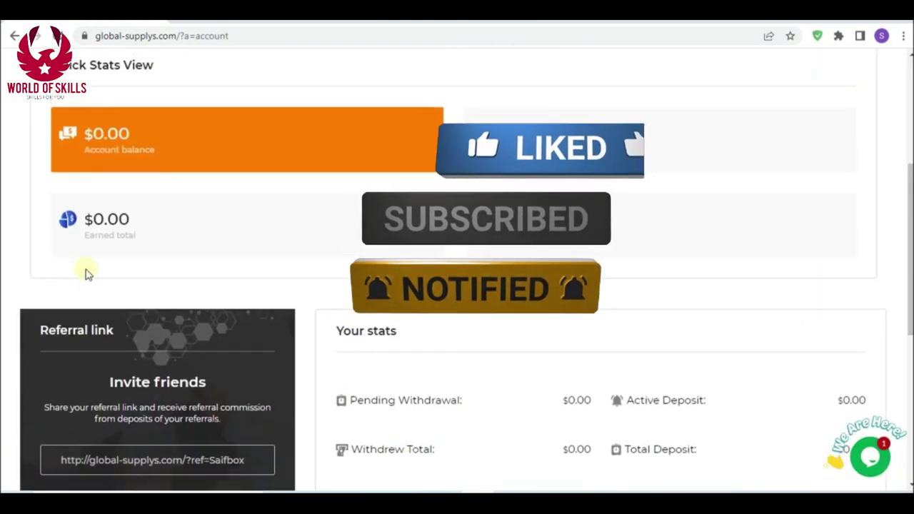
pyautogui.scroll(4, 457, 237)
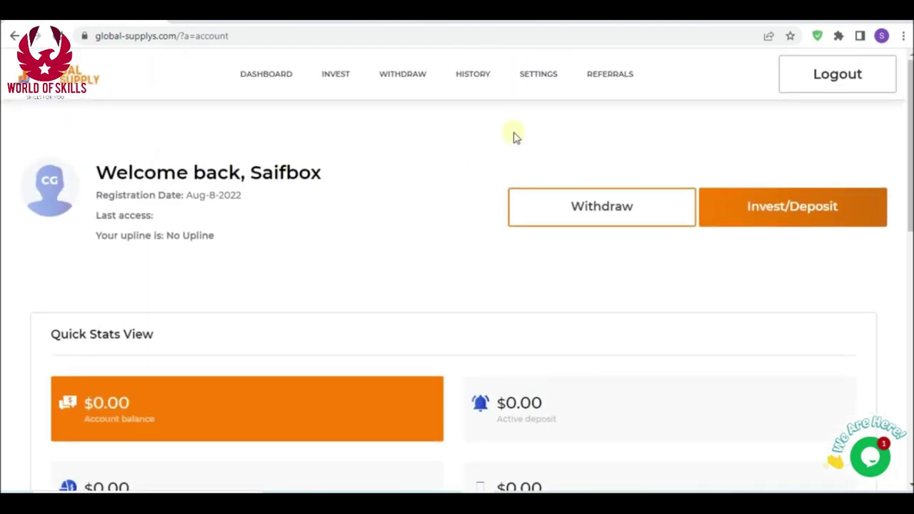
# Review the referrals page showing 0 referrals and $0.00 commission, then log out
pyautogui.click(603, 79)
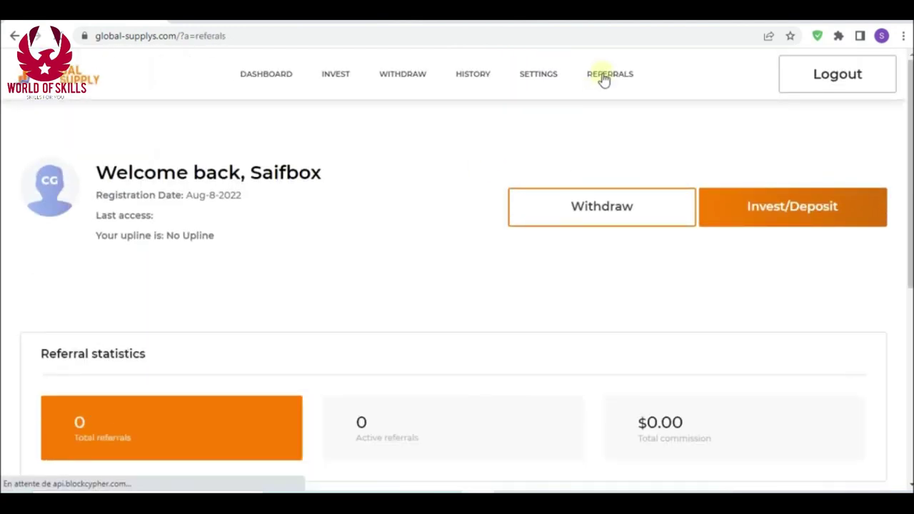
pyautogui.scroll(-2, 237, 350)
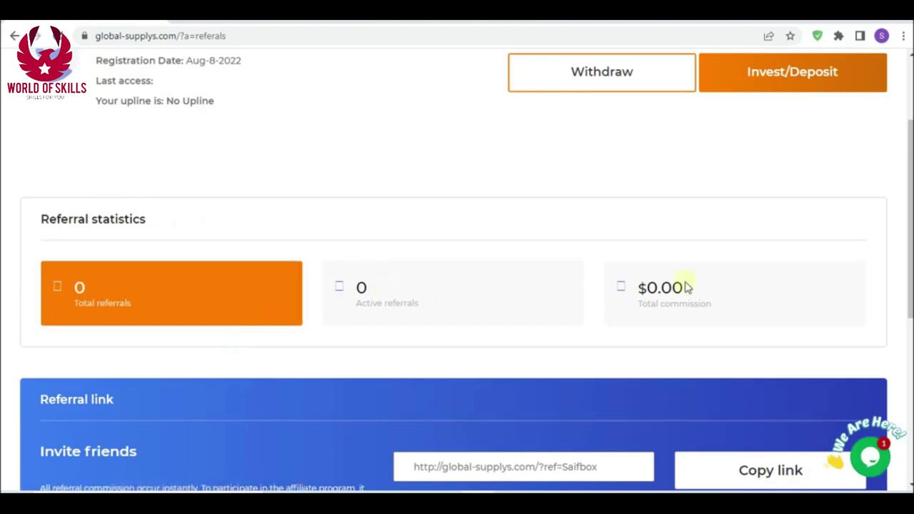
pyautogui.scroll(-3, 609, 333)
pyautogui.scroll(2, 609, 333)
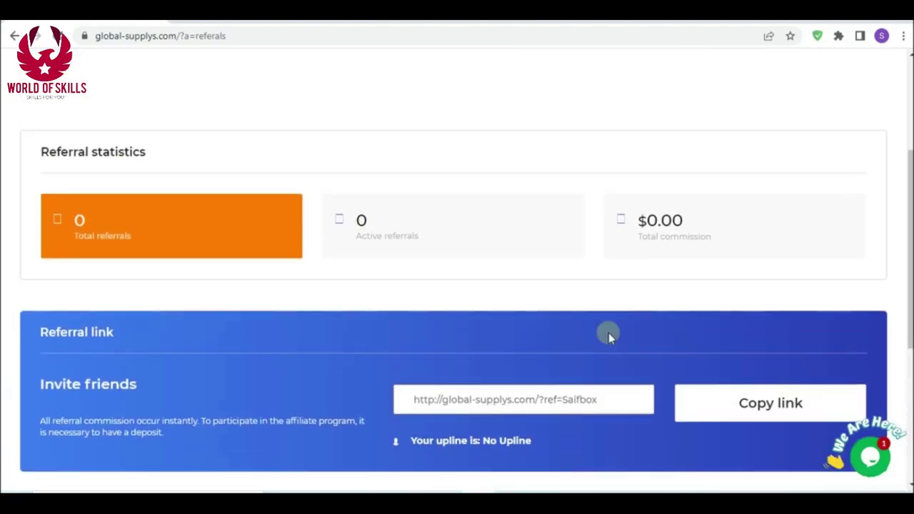
pyautogui.scroll(-4, 608, 333)
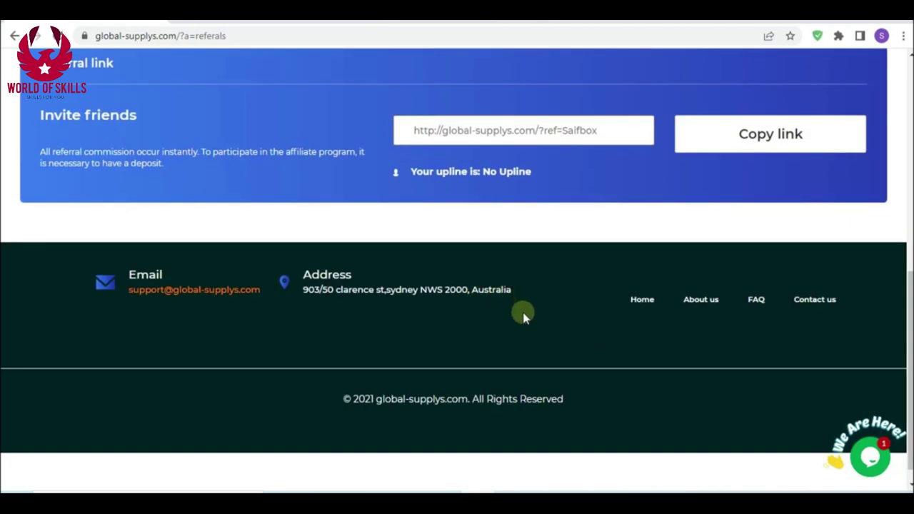
pyautogui.scroll(7, 524, 316)
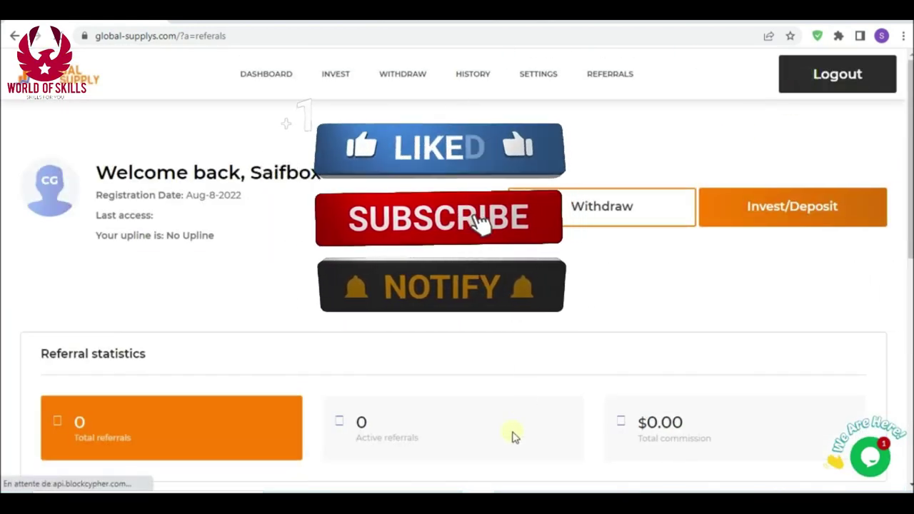
pyautogui.click(838, 74)
pyautogui.click(445, 427)
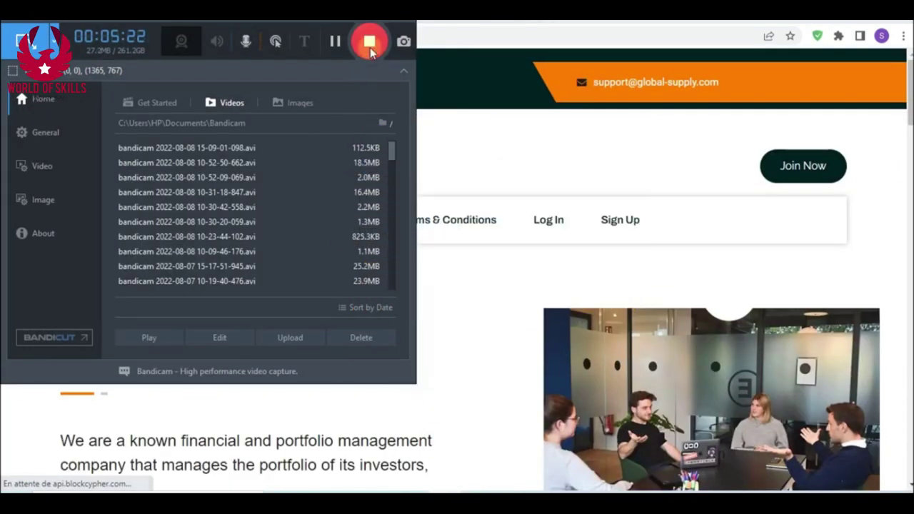